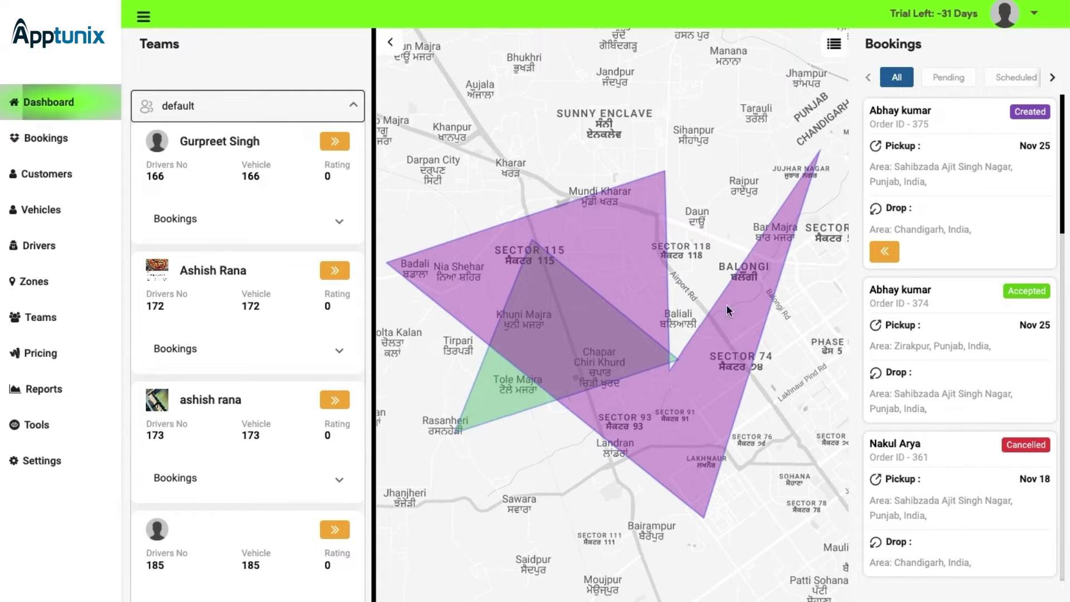
Step: Check the top booking's empty driver list and the account menu, then open Bookings
left_click(885, 254)
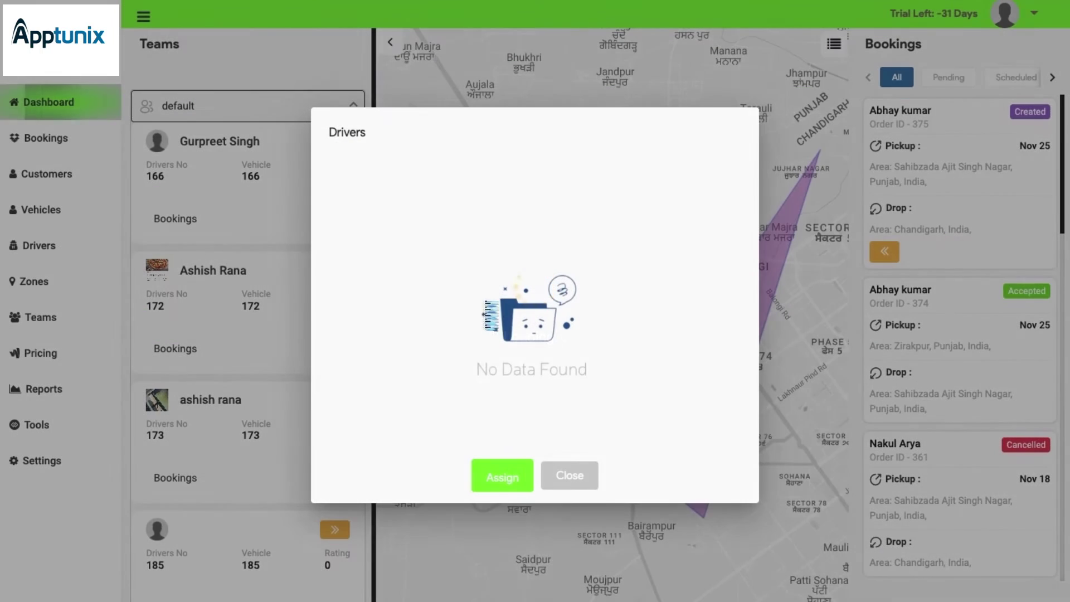
left_click(564, 471)
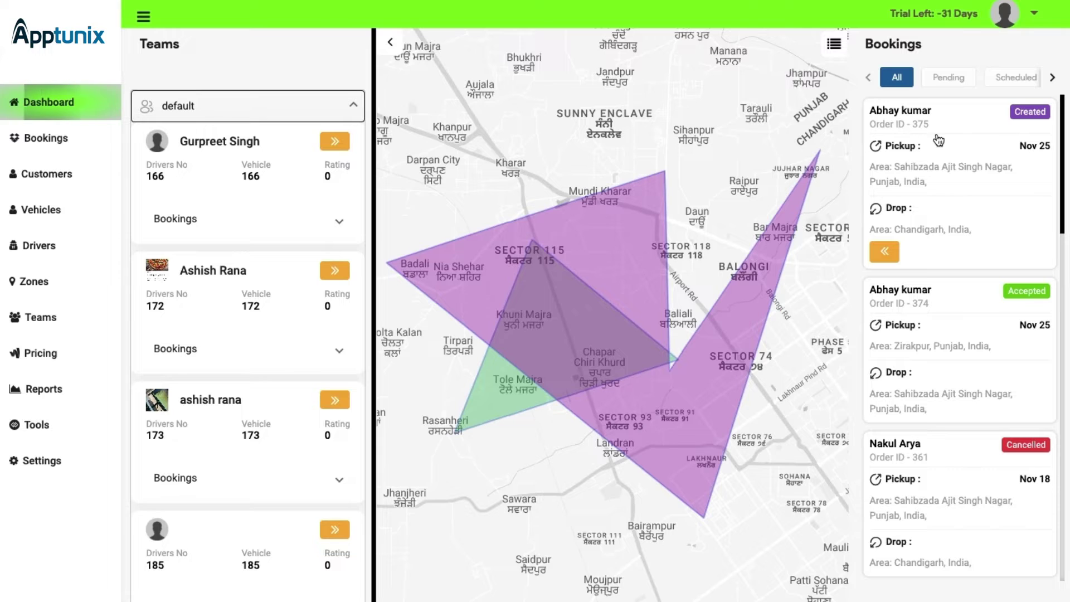
left_click(1042, 15)
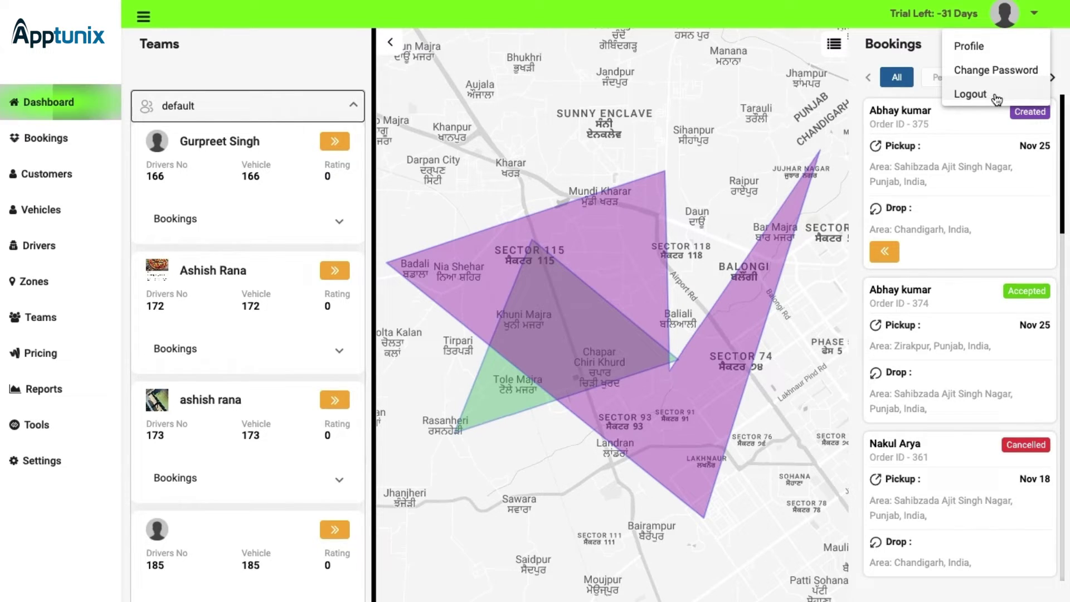
left_click(84, 146)
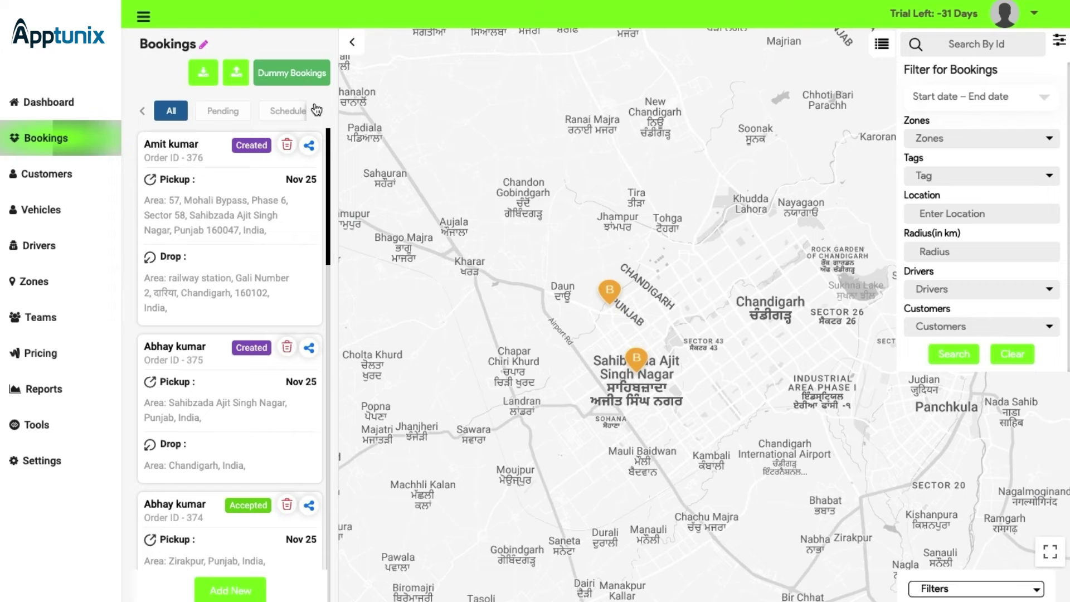
Step: Scroll the status tabs to Completed and trace the first booking's route on the map
left_click(318, 110)
left_click(317, 110)
left_click(317, 110)
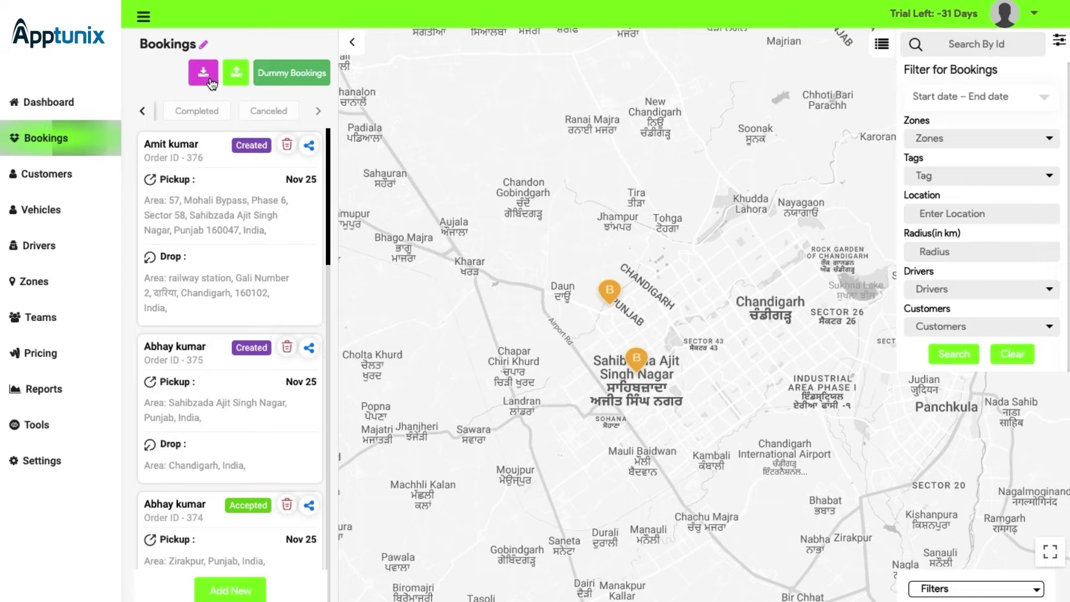
left_click(223, 144)
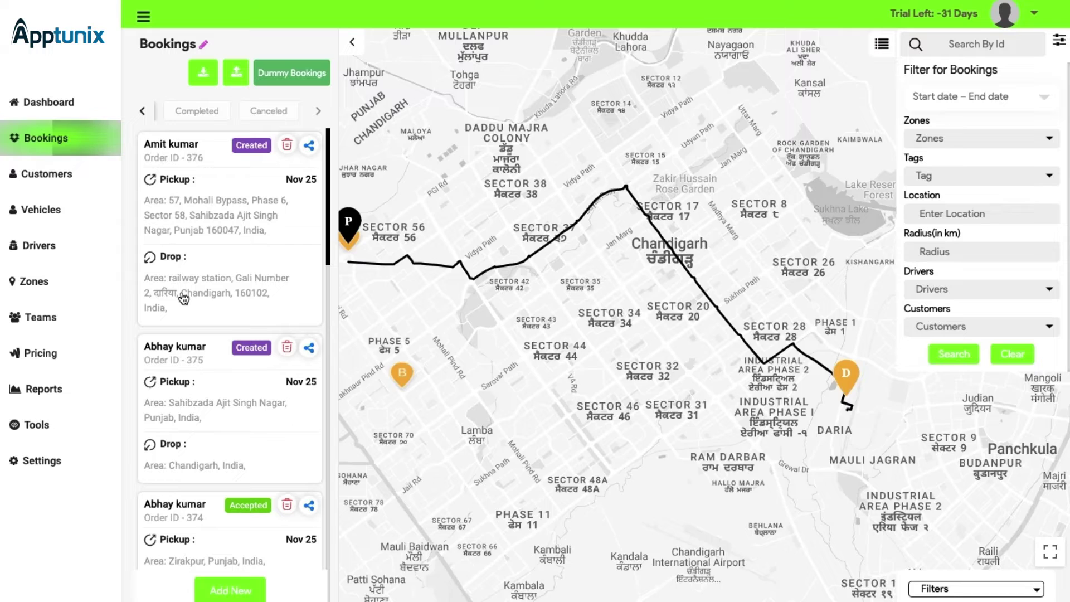
Step: Trace the second booking's route on the map, then switch to the Customers list
left_click(181, 389)
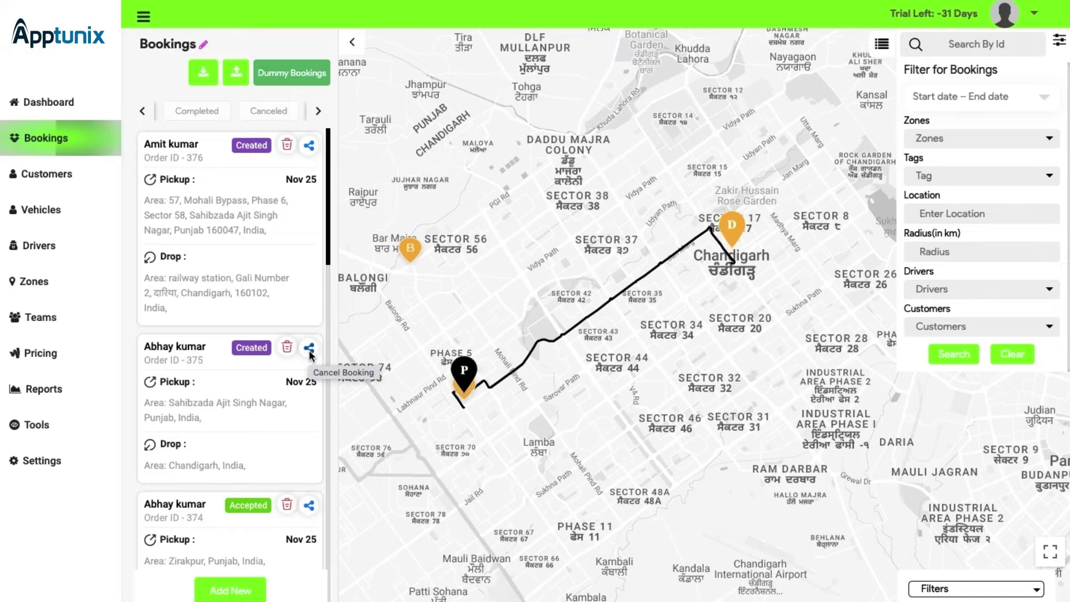
left_click(310, 349)
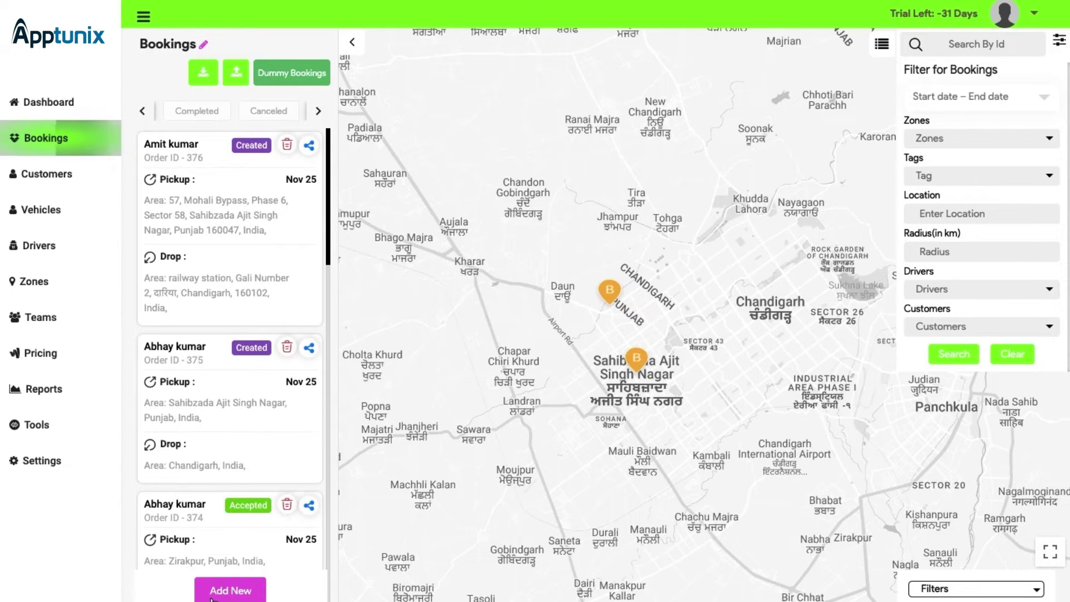
left_click(87, 179)
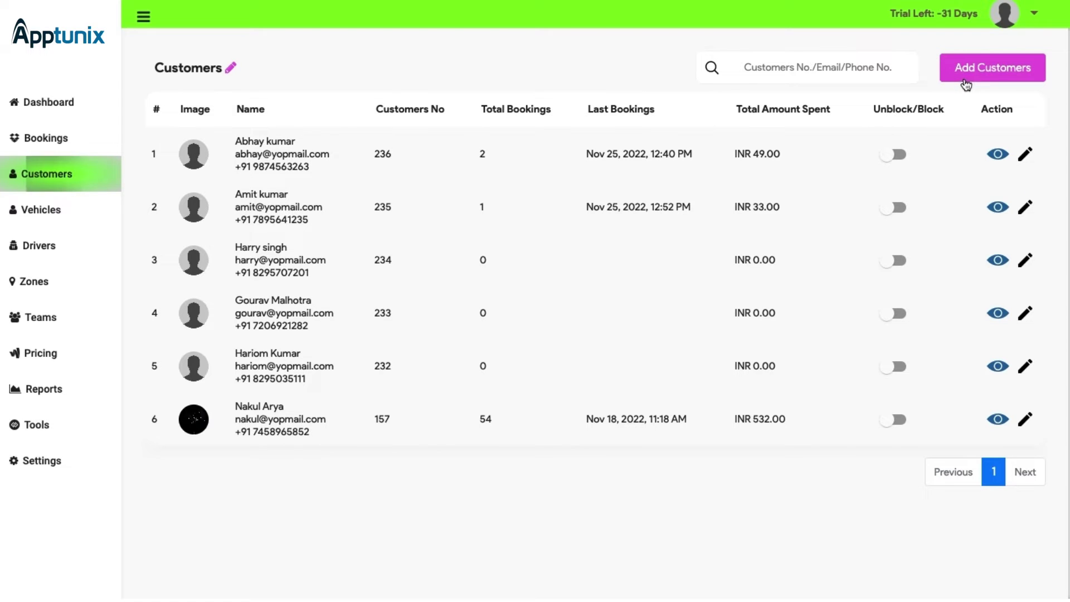
Step: Open the Vehicles page listing Pedestrian, Bicycle, Scooter and SUV
left_click(72, 217)
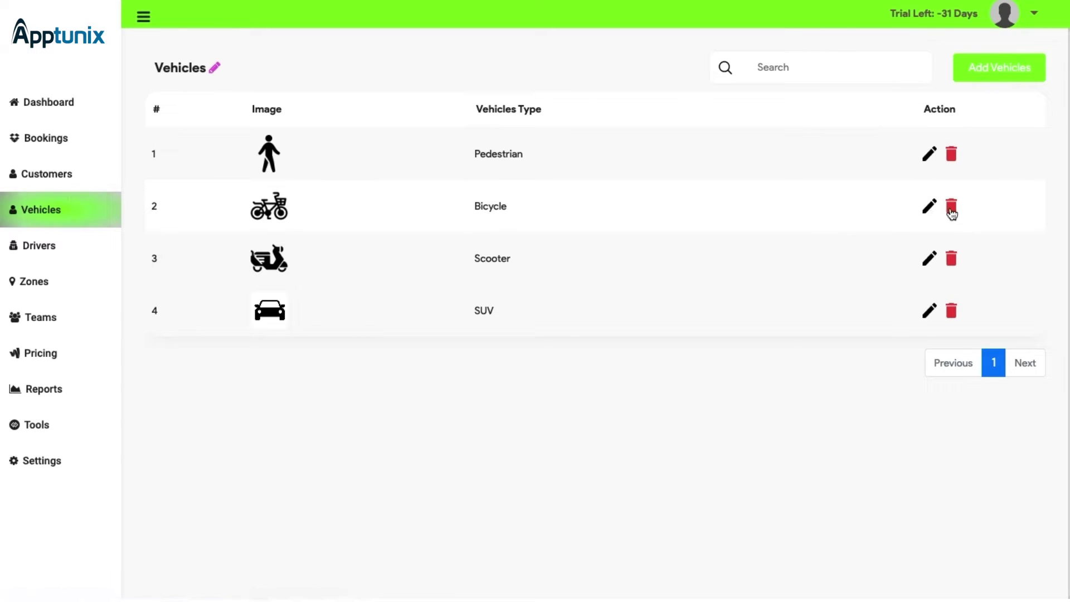
Step: Show the seven drivers with their IDs, bookings and ratings
left_click(69, 246)
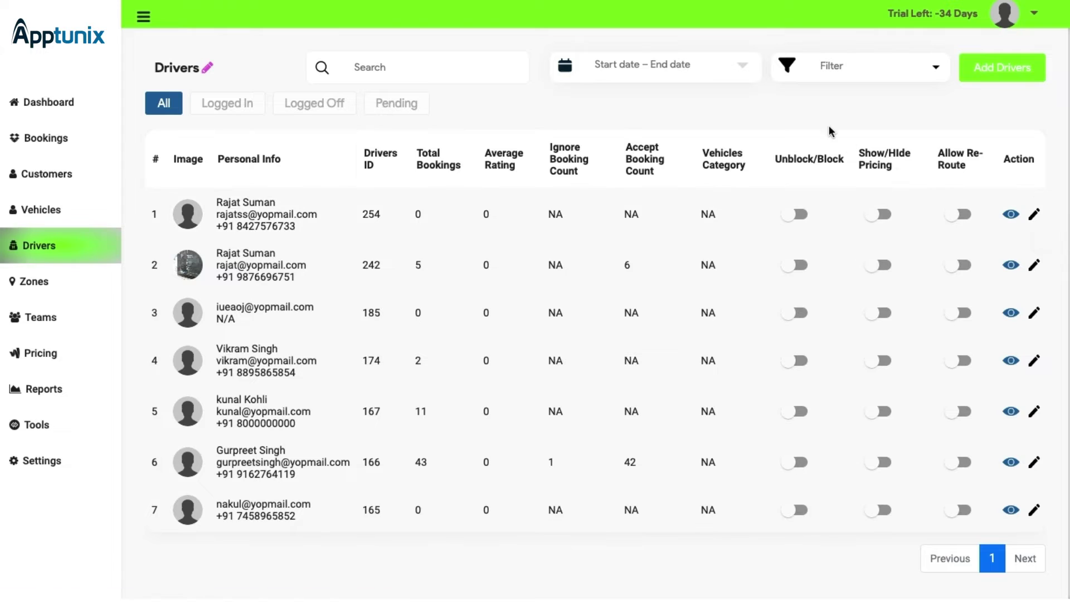
Step: Preview the Drivers date-range calendar and filter options, then open the Zones list
left_click(743, 71)
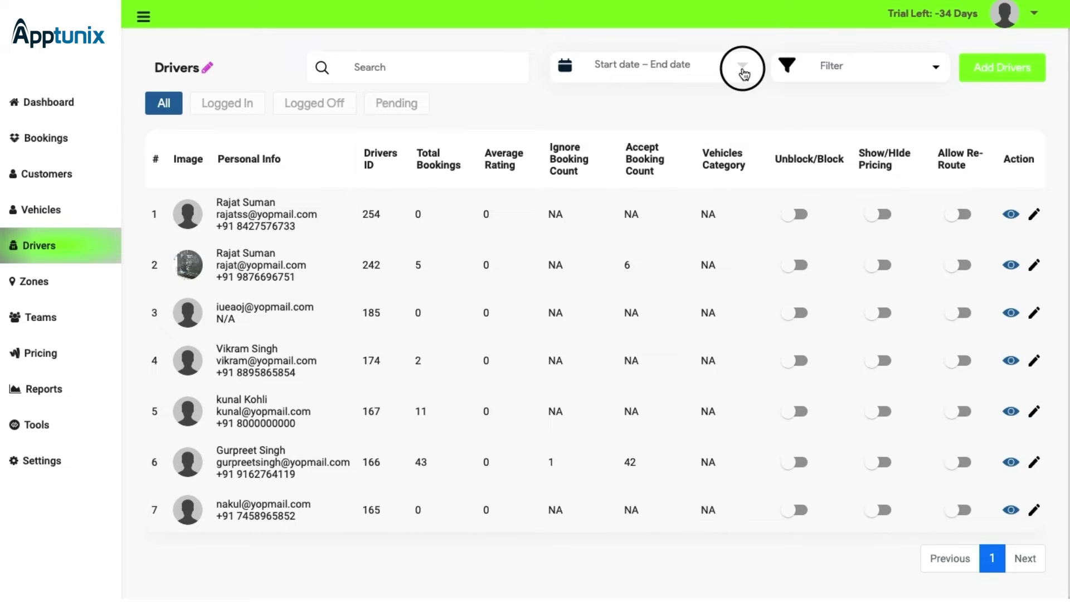
left_click(449, 56)
left_click(849, 75)
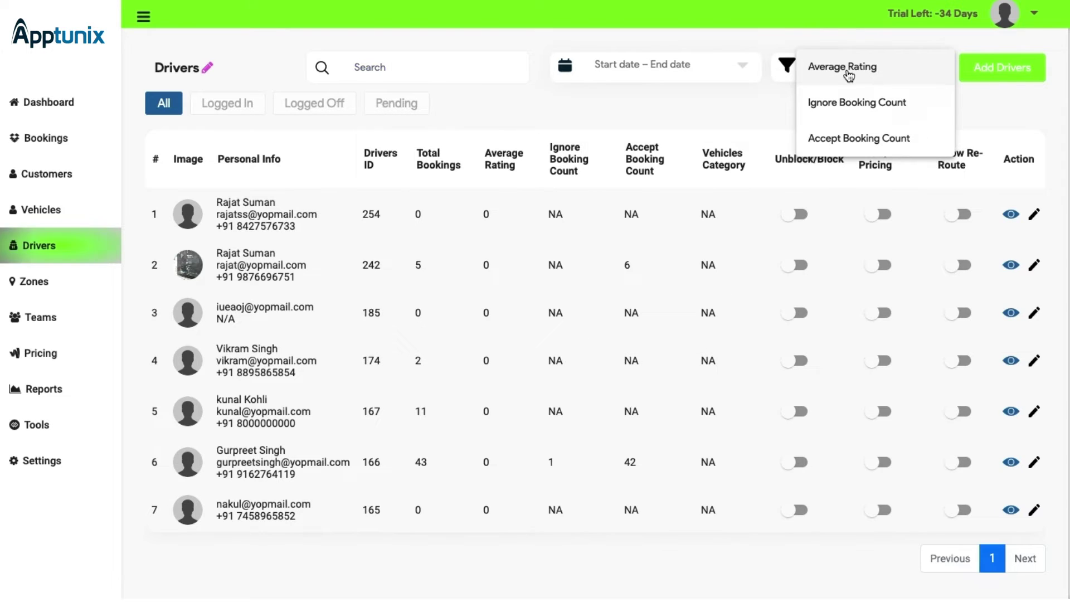
left_click(996, 98)
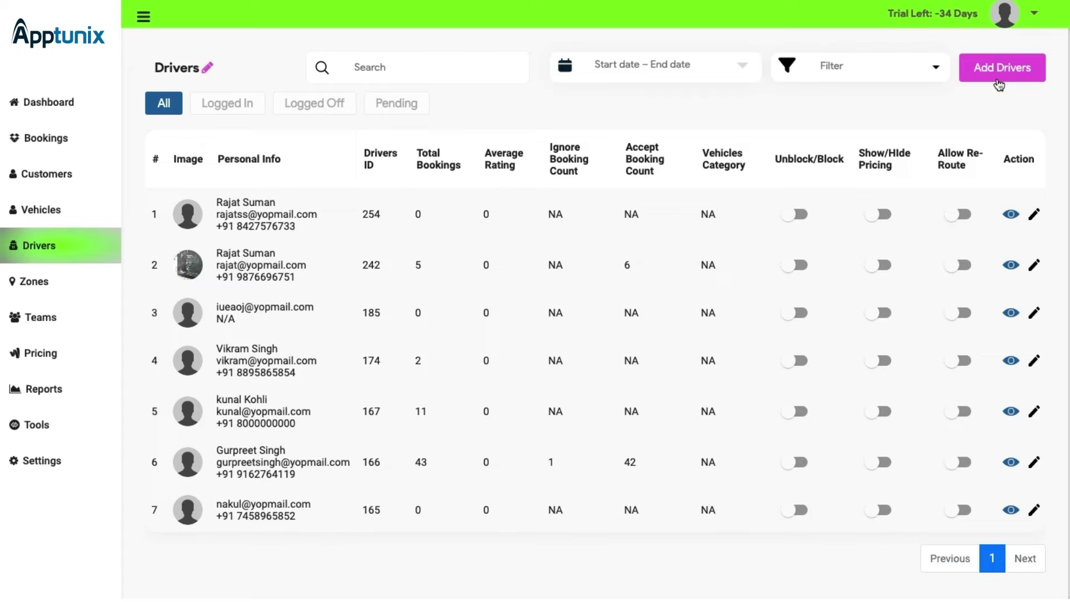
left_click(65, 263)
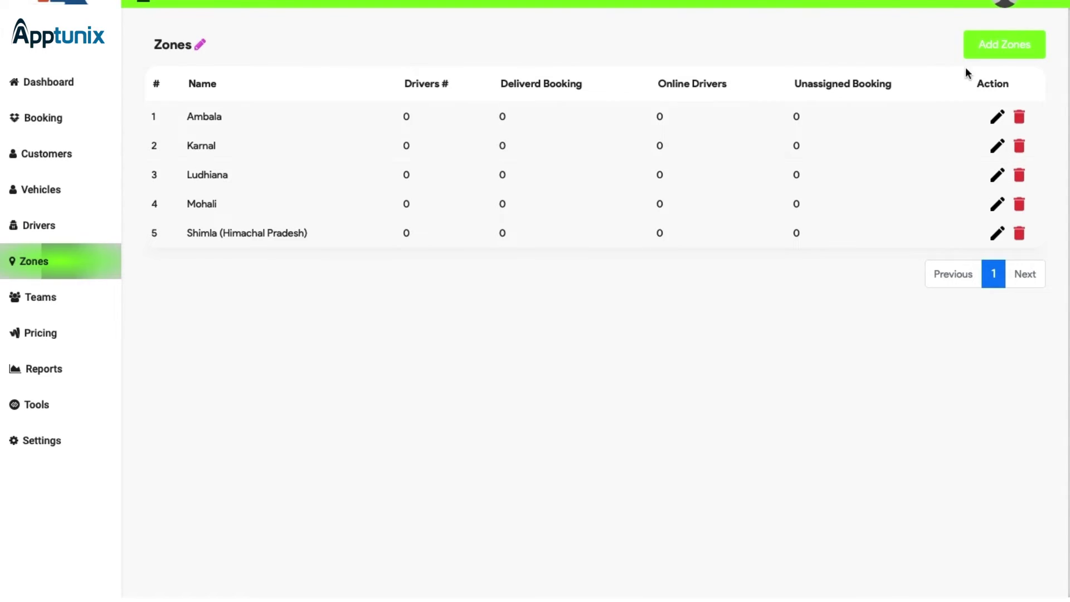
left_click(1002, 56)
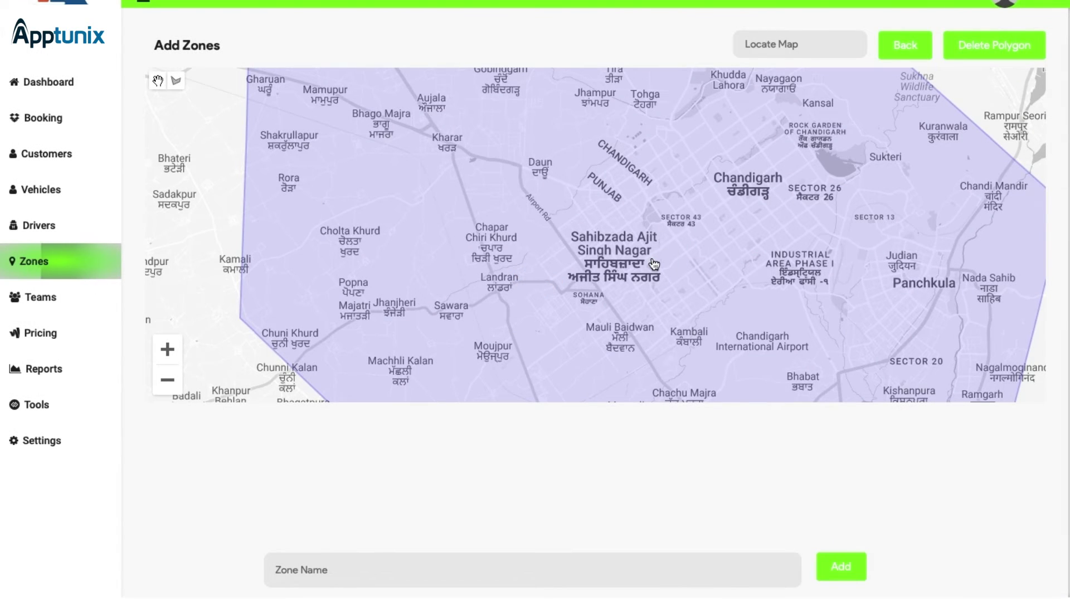
scroll(654, 264, "down", 1)
scroll(655, 264, "up", 3)
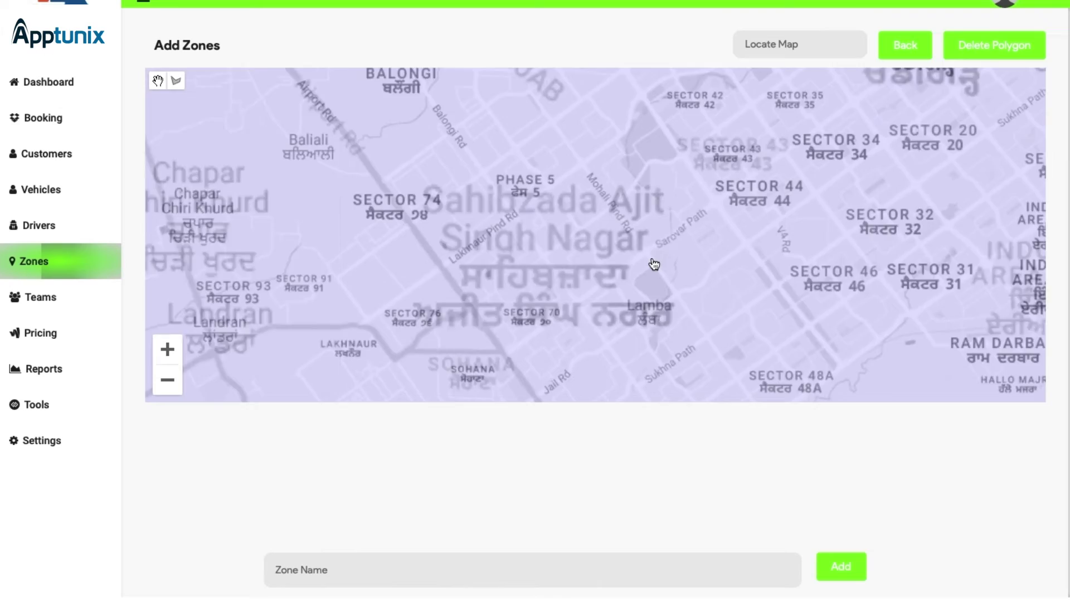
scroll(655, 264, "down", 2)
scroll(655, 264, "down", 2)
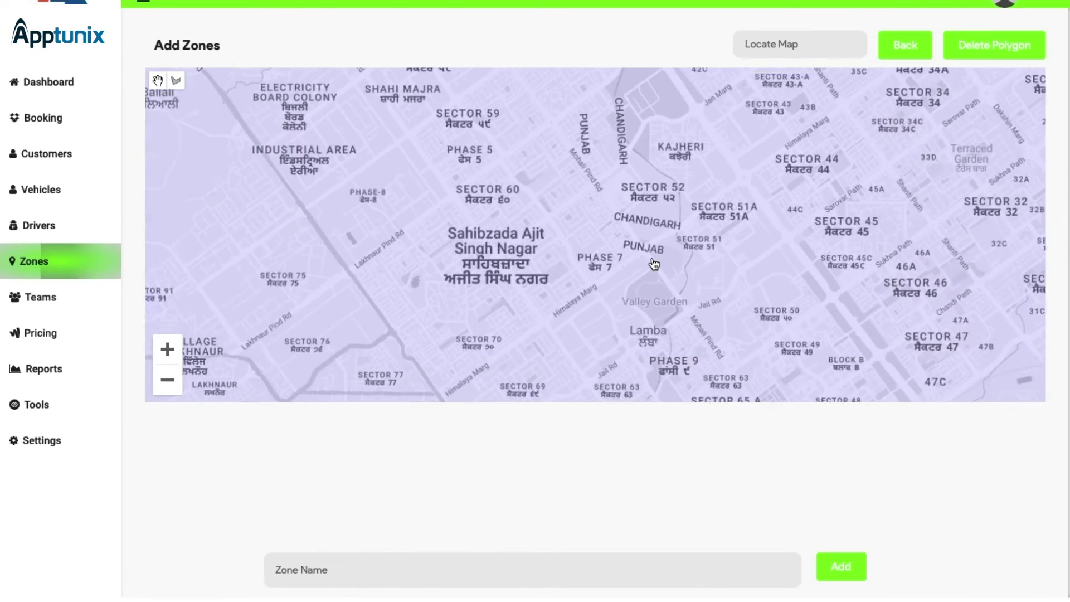
scroll(654, 264, "down", 3)
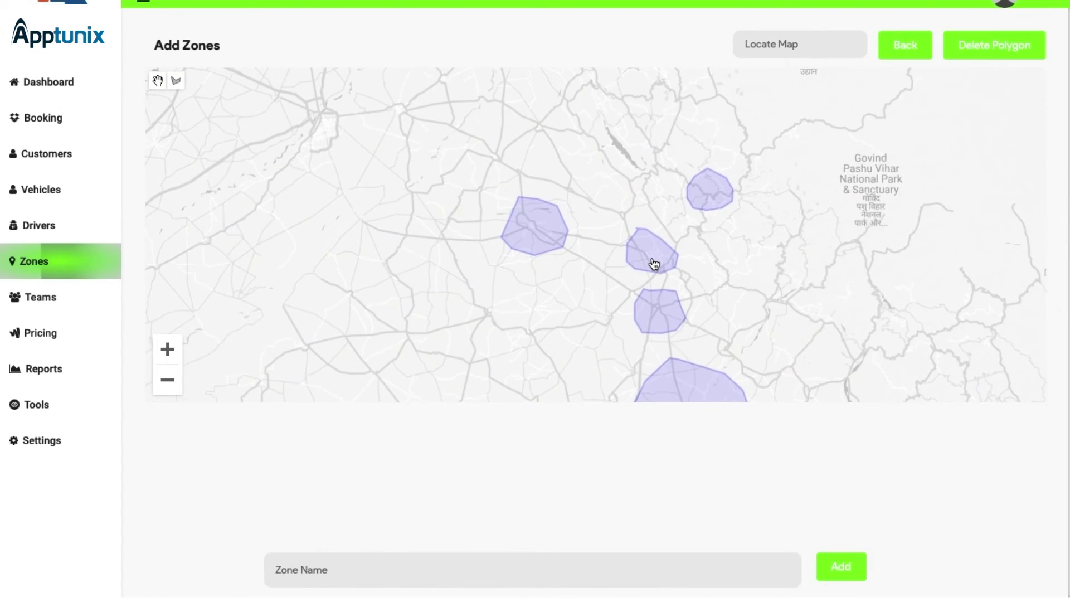
left_click(94, 270)
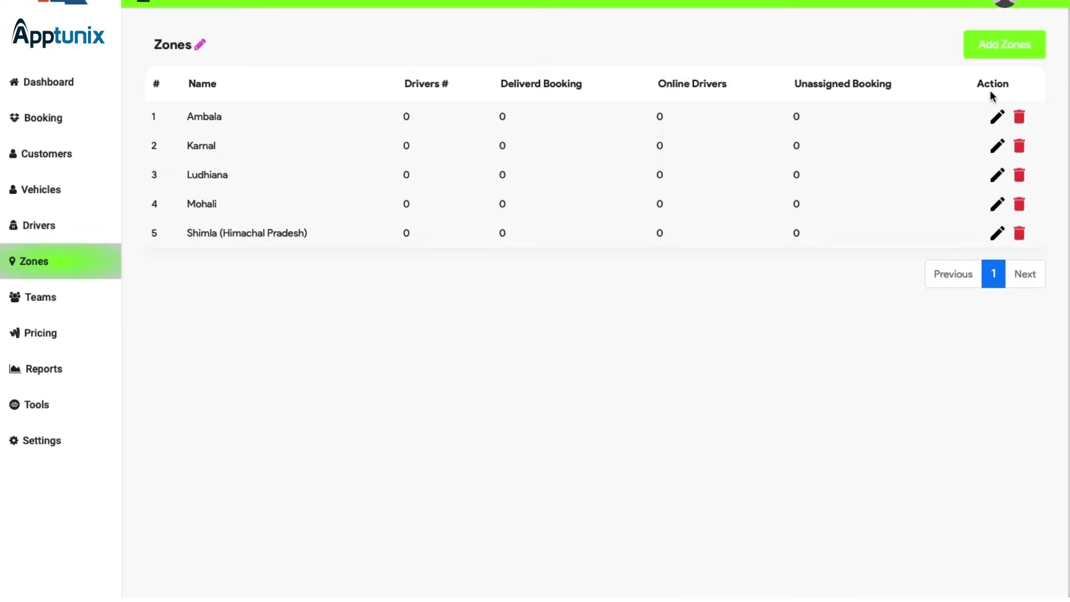
Step: Visit the Teams list, then open the Pricing rules page
left_click(72, 316)
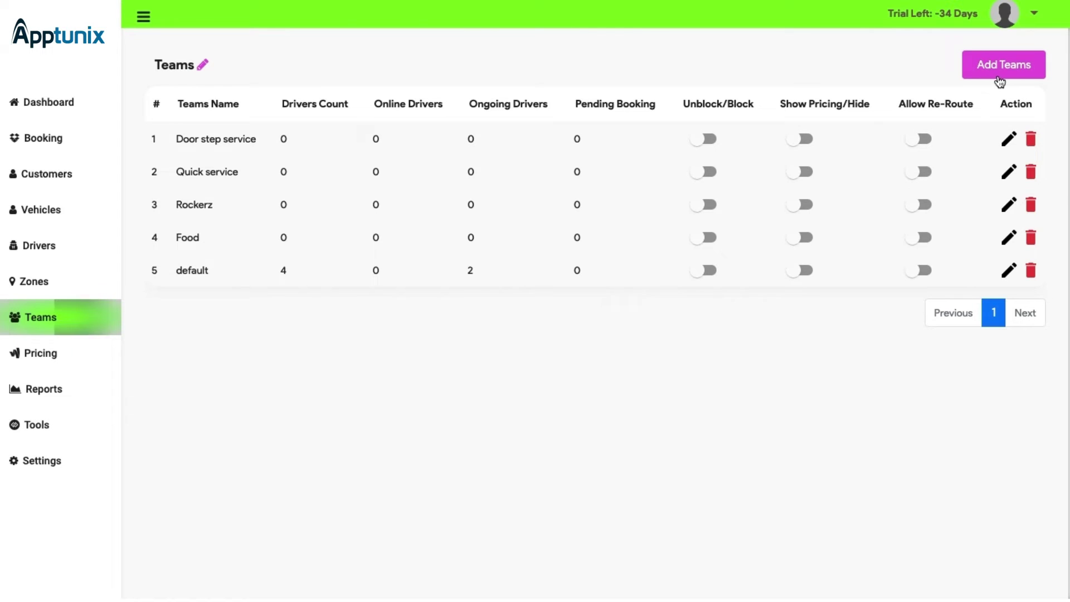
left_click(78, 354)
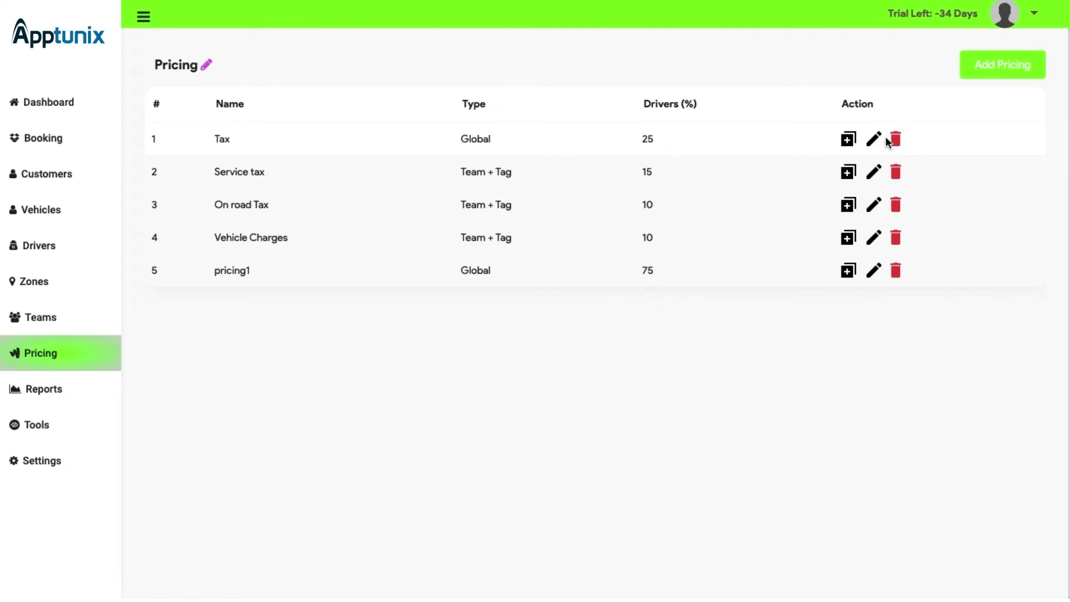
Step: Preview the Add Pricing form, then open the Driver Payouts report
left_click(1020, 67)
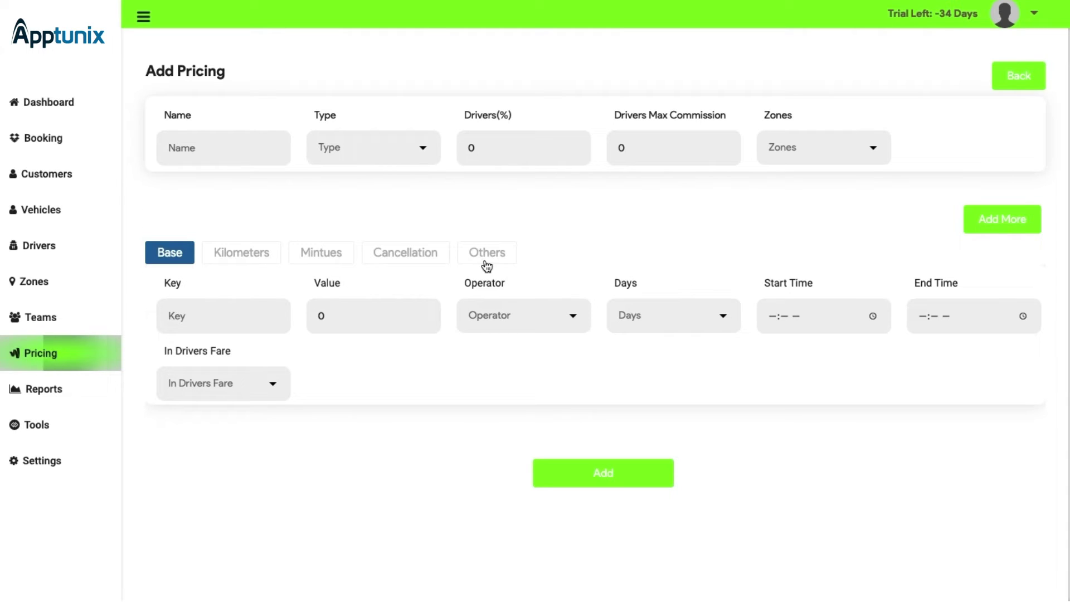
left_click(75, 397)
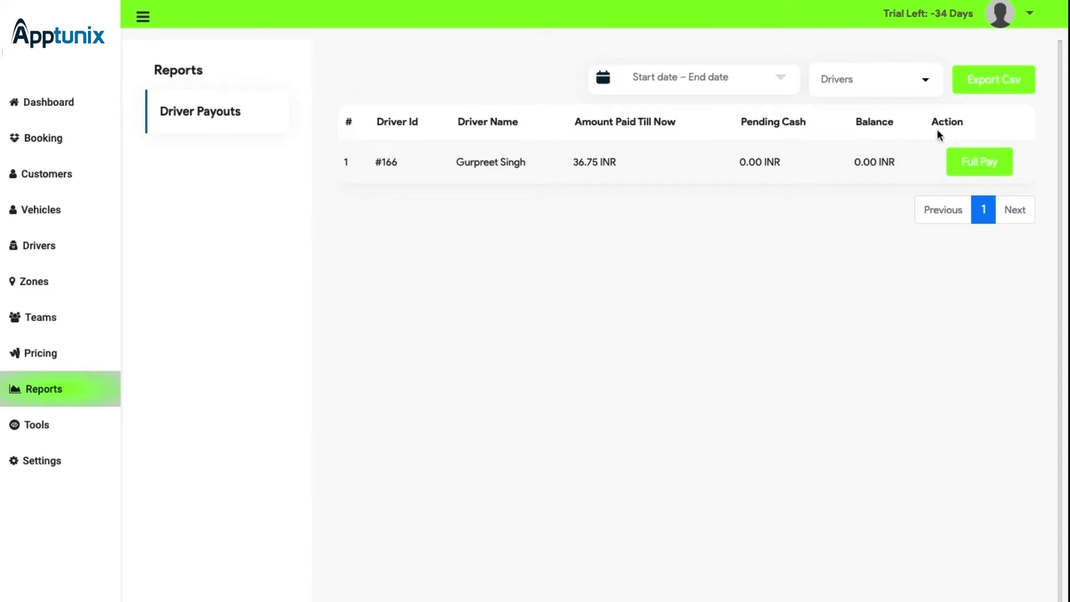
Step: Open and dismiss the payouts date-range and driver filters without selecting anything
left_click(778, 79)
left_click(924, 84)
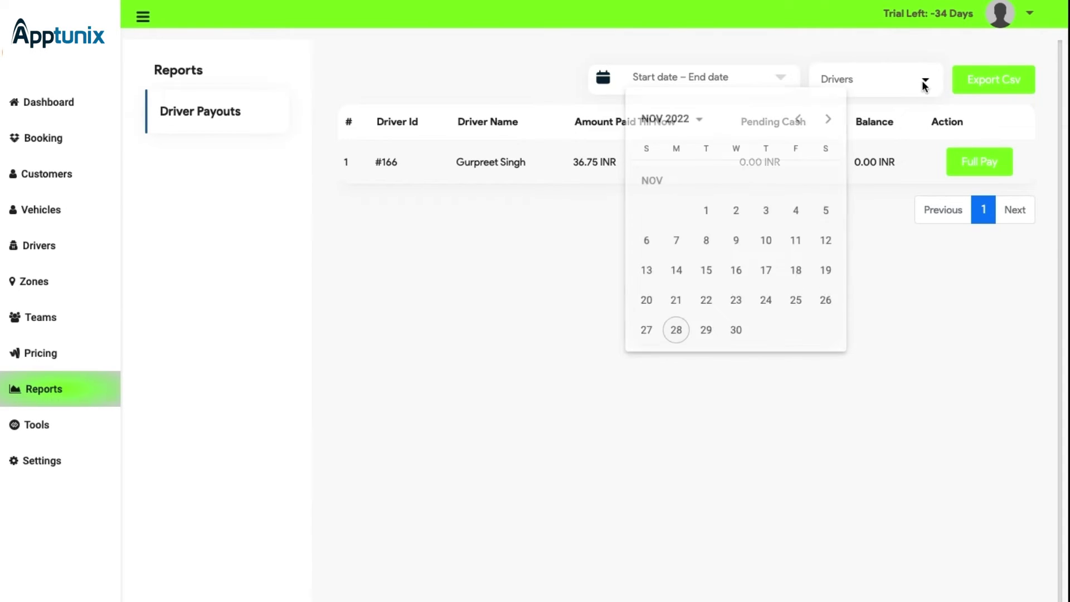
left_click(923, 83)
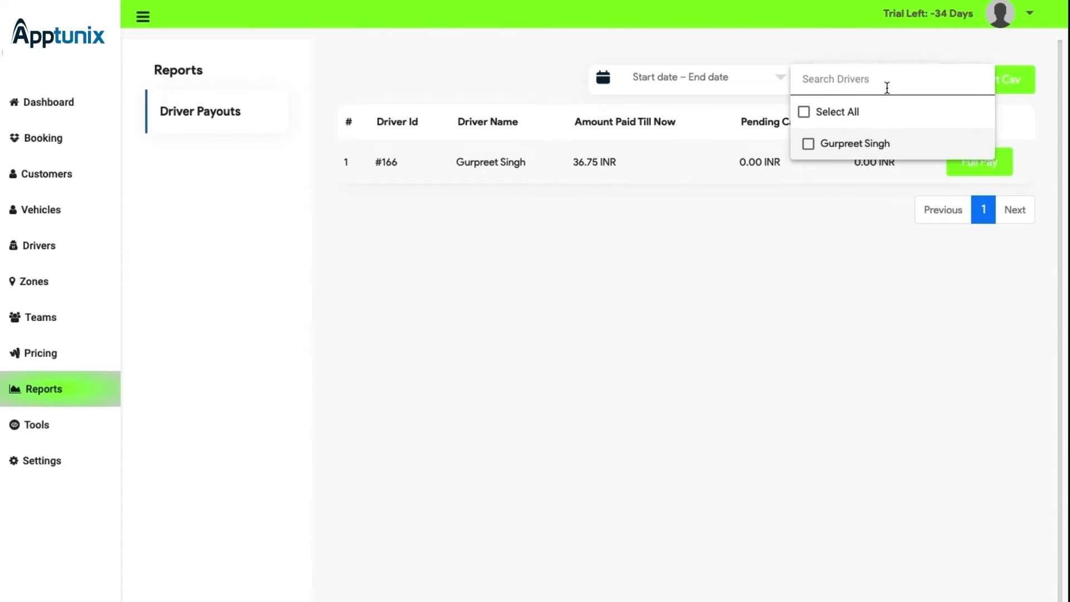
left_click(853, 189)
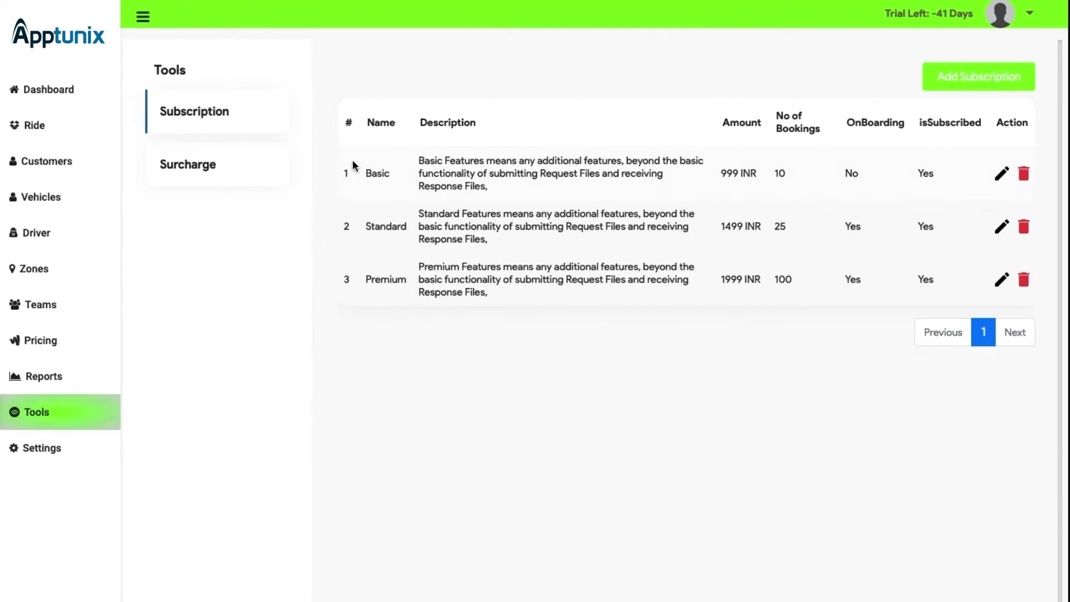
Step: Show the Tools surcharge list, then switch to General Settings
left_click(265, 167)
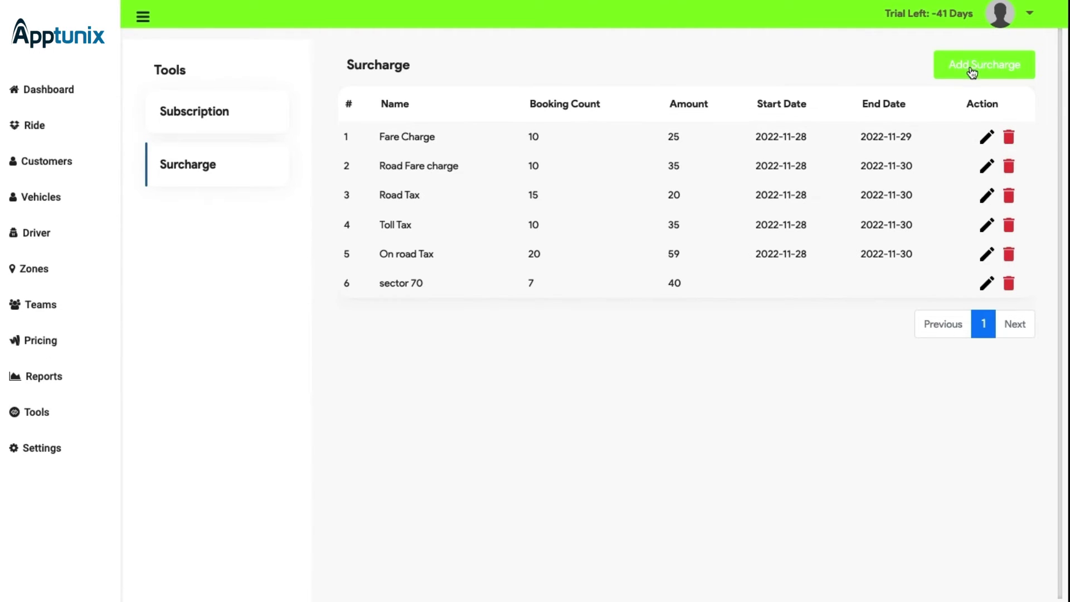
left_click(87, 452)
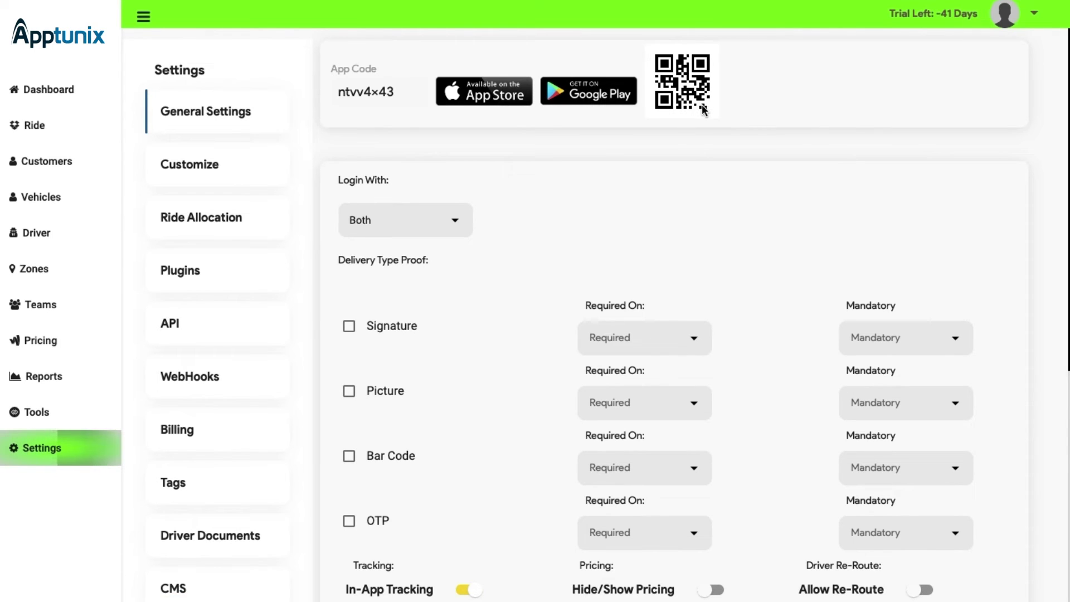
Step: Keep the Login With option on Both and scroll down through General Settings
left_click(407, 224)
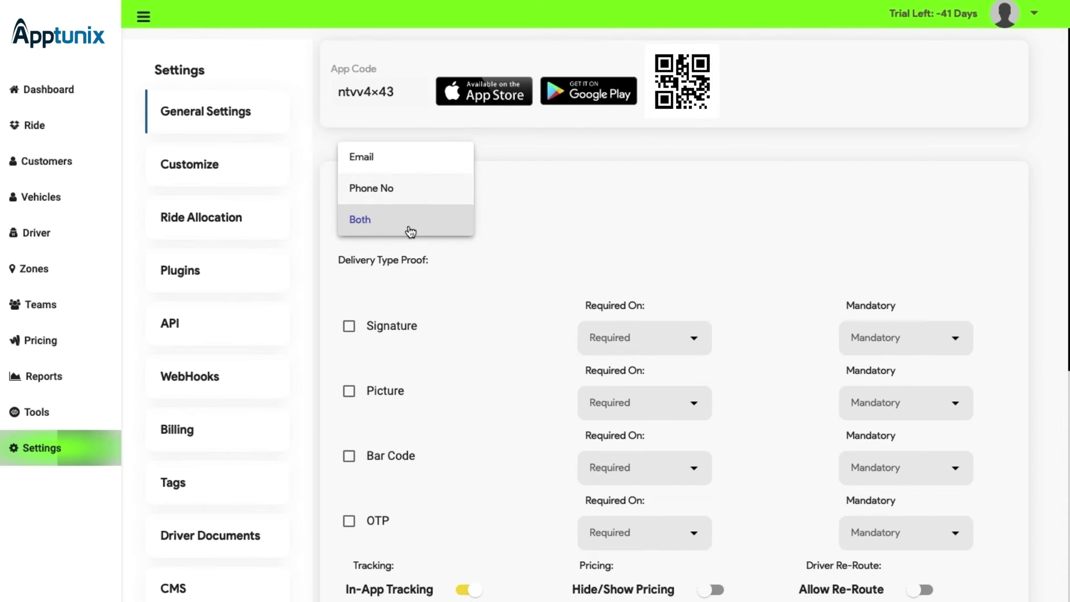
left_click(496, 236)
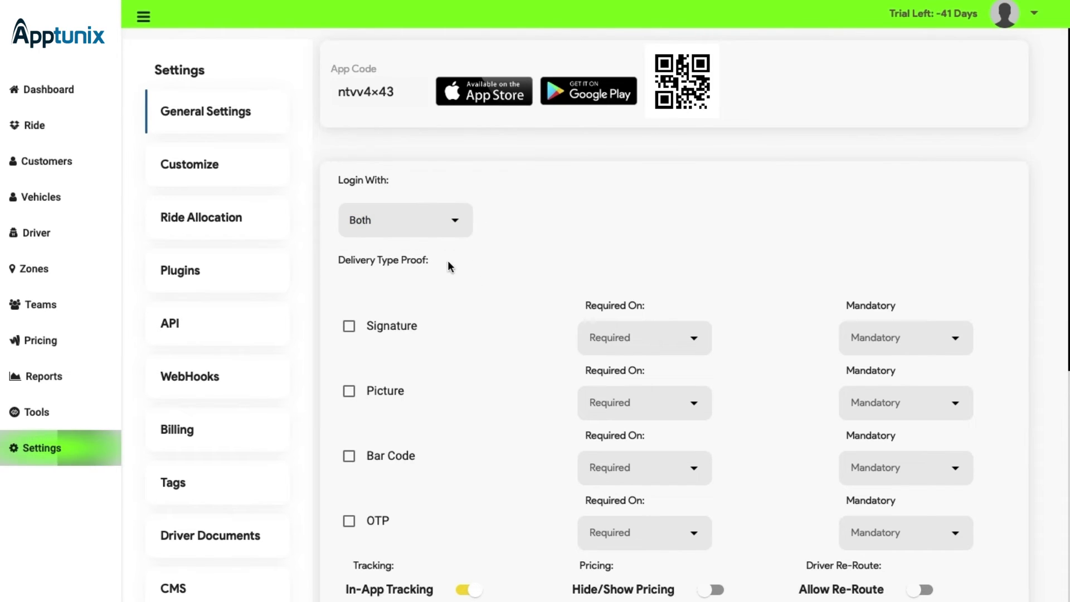
scroll(396, 270, "down", 4)
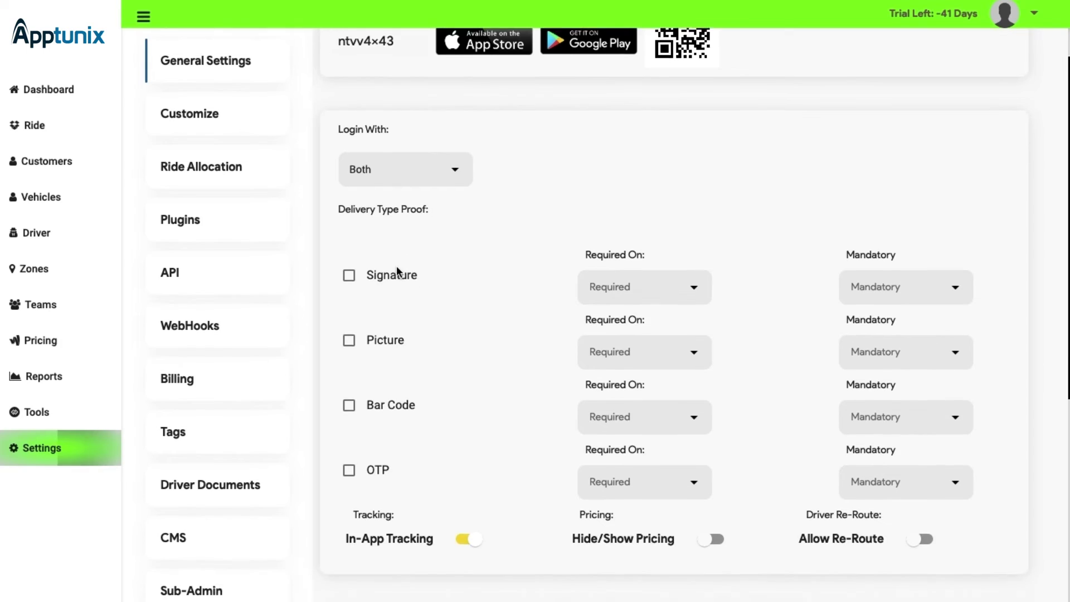
scroll(396, 265, "down", 4)
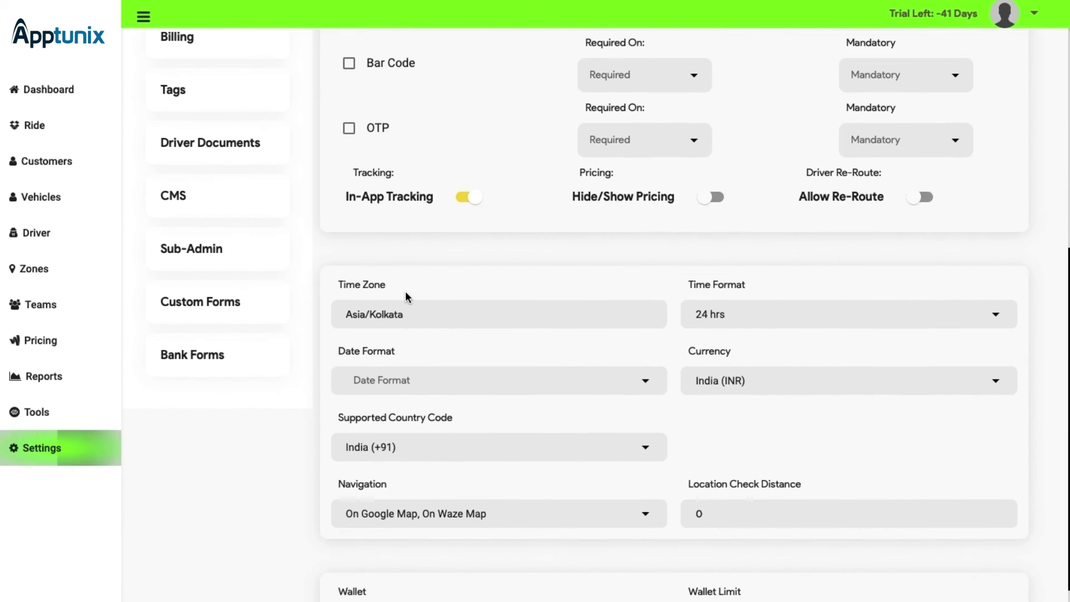
scroll(407, 289, "down", 1)
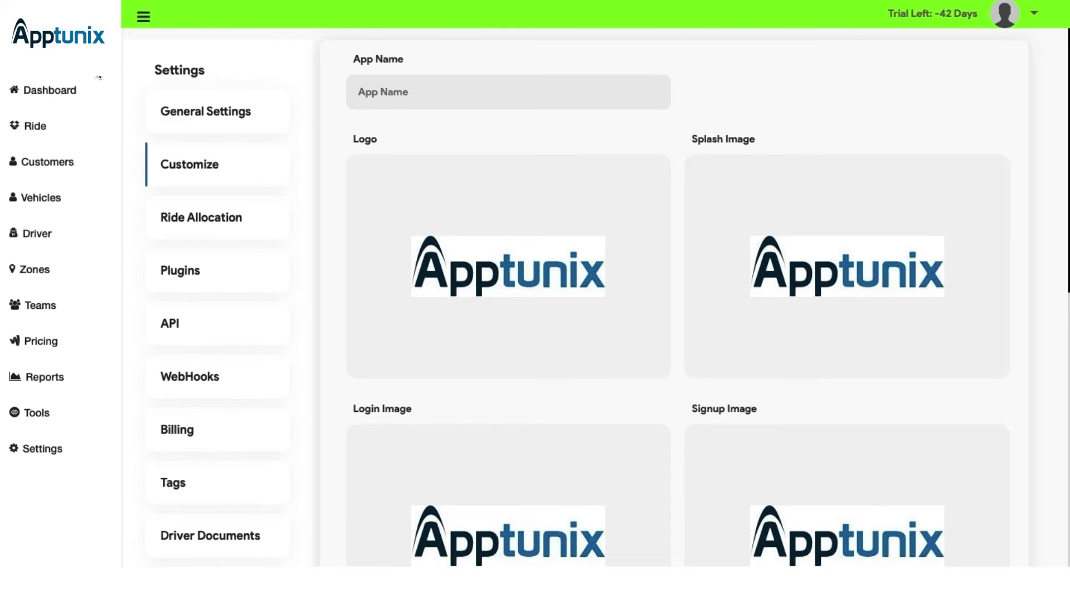
Step: Scroll down the Customize page to the primary, secondary and text colour pickers
scroll(457, 162, "down", 3)
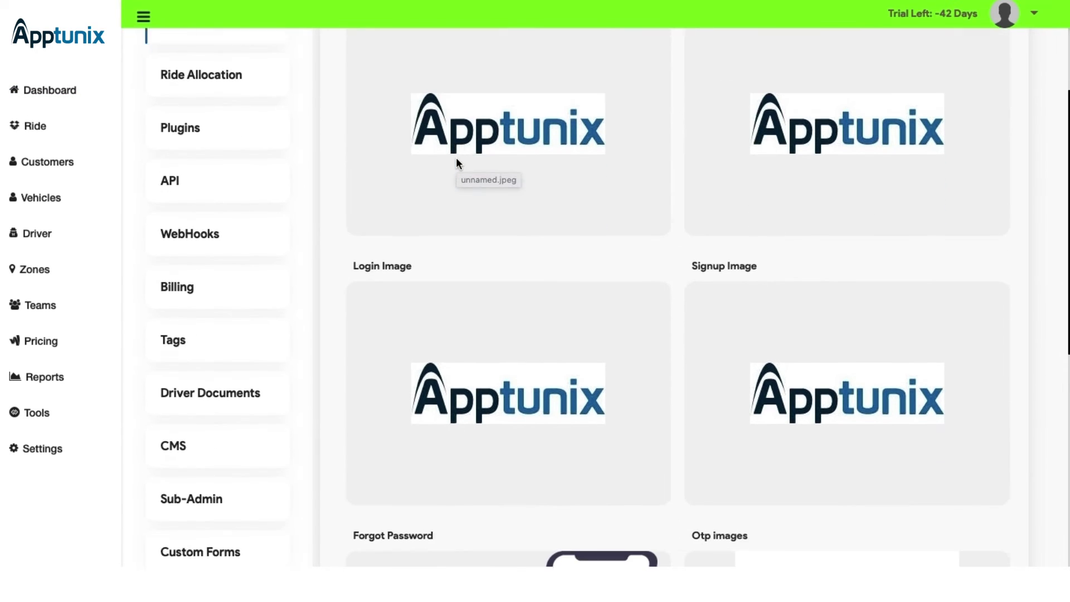
scroll(456, 157, "down", 10)
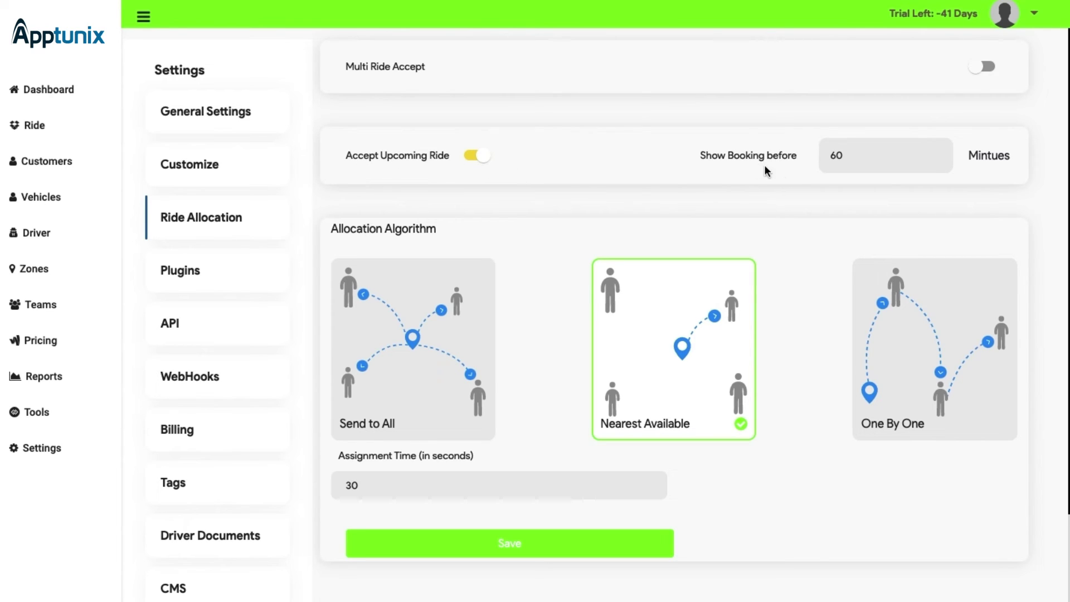
Step: Lower the Show Booking before time in Ride Allocation from 60 to 56 minutes
left_click(937, 159)
left_click(937, 160)
left_click(937, 159)
left_click(937, 159)
Step: Turn on Multi Ride Accept, then look over the Plugins, API and WebHooks settings
left_click(984, 70)
left_click(242, 282)
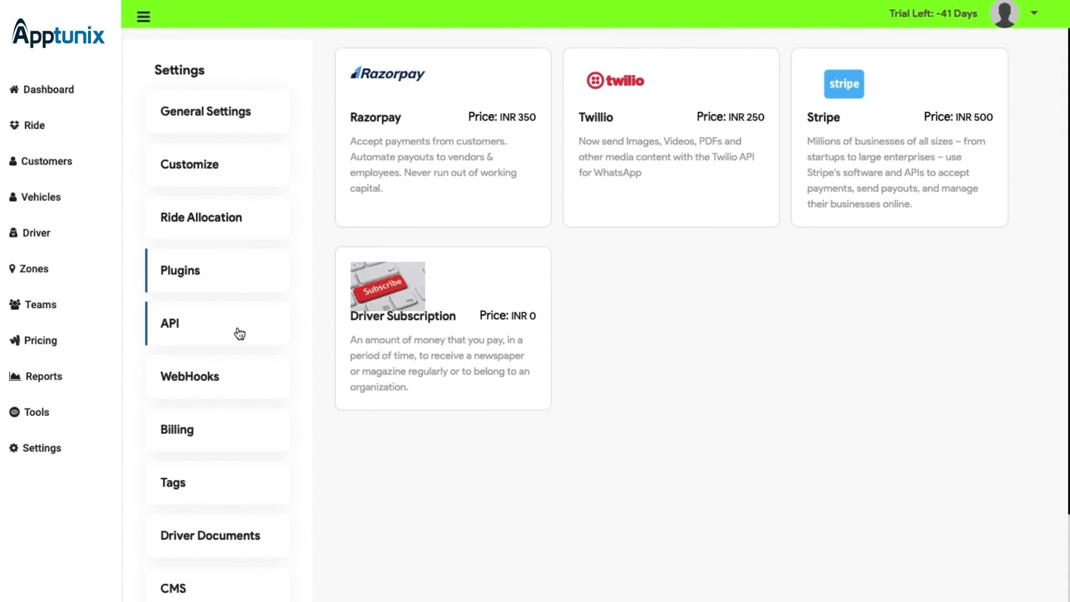
left_click(239, 334)
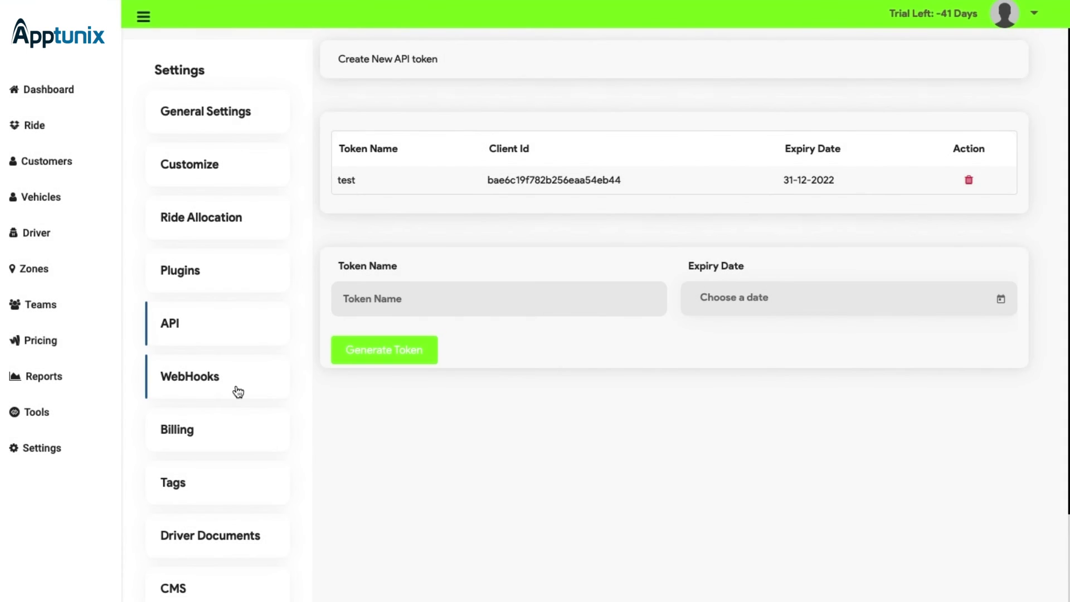
left_click(241, 393)
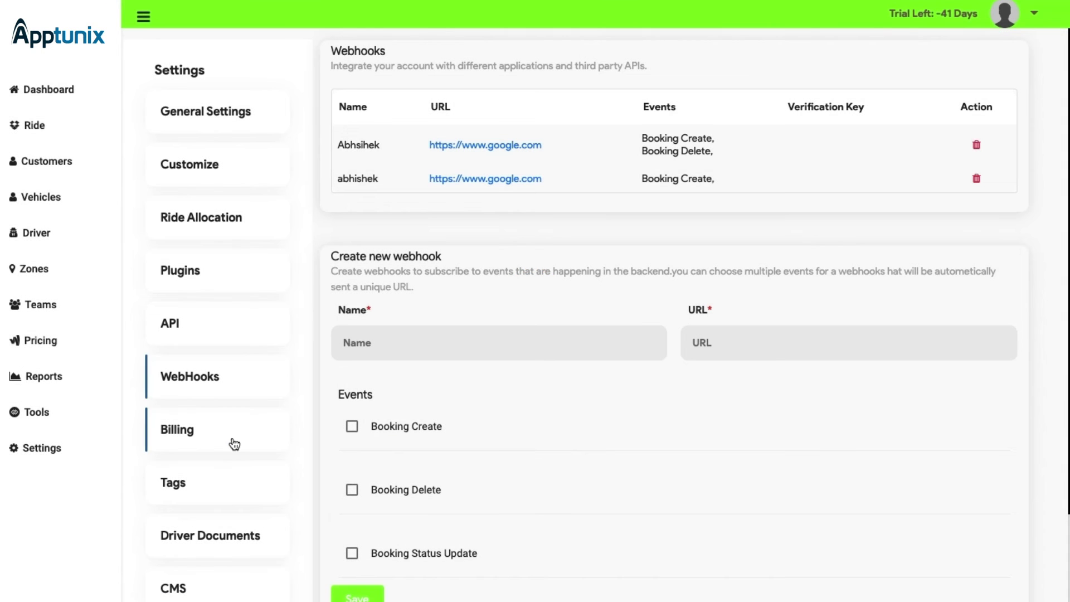
Step: Browse the Billing and Tags settings, ending on the Driver Documents list
left_click(240, 448)
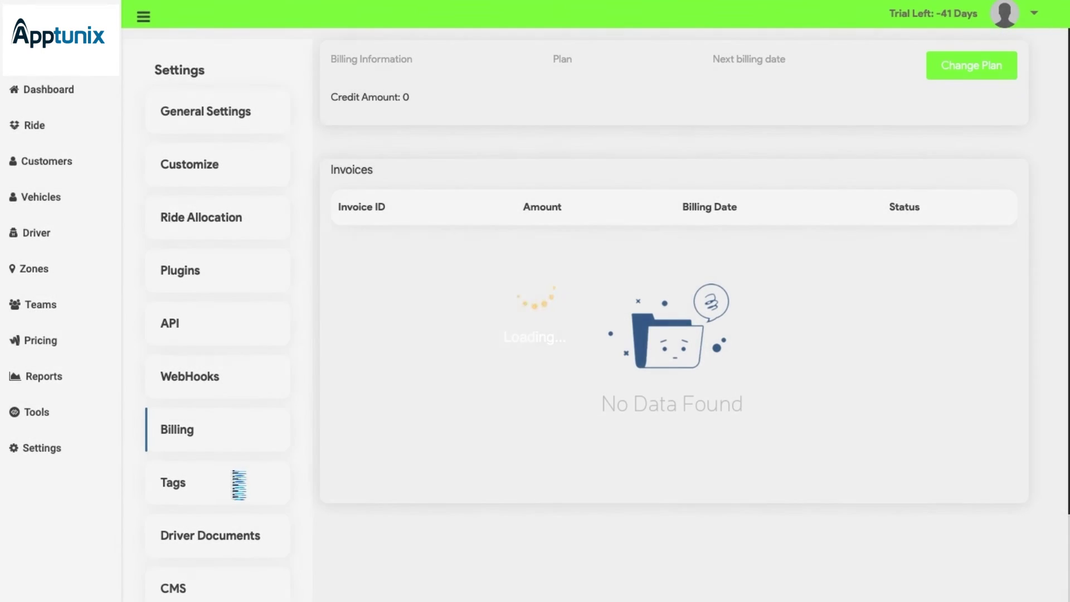
left_click(238, 491)
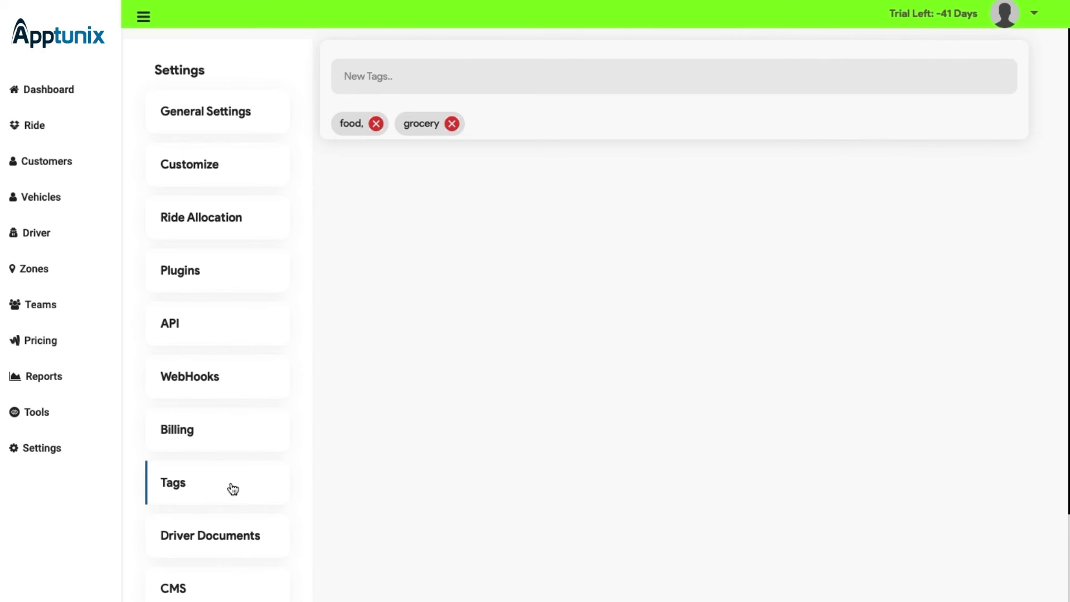
left_click(262, 550)
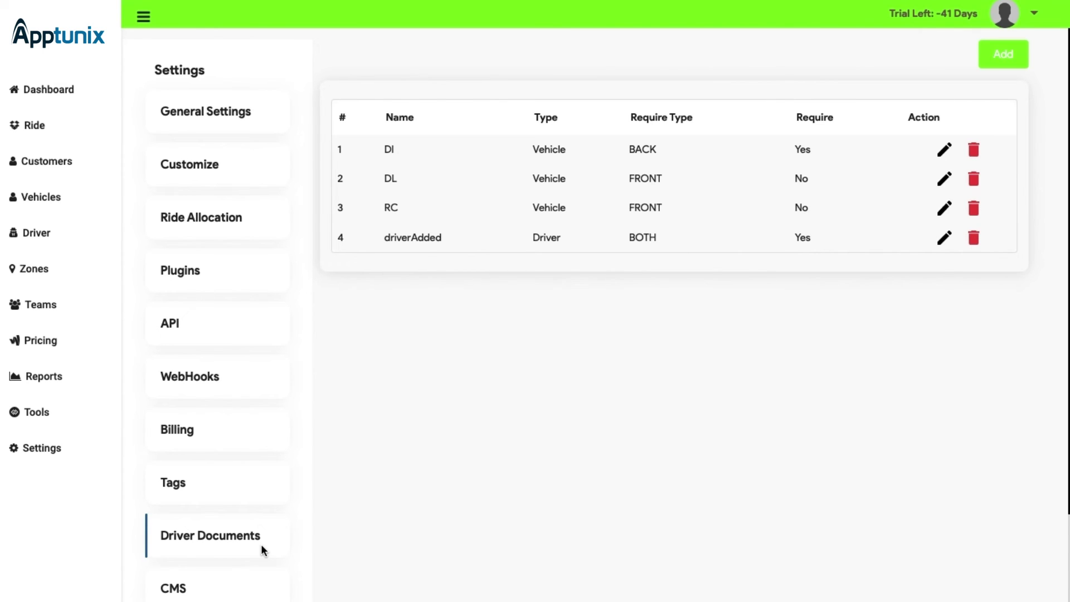
Step: View the Sub-Admin user list in the settings
scroll(261, 544, "down", 2)
left_click(240, 548)
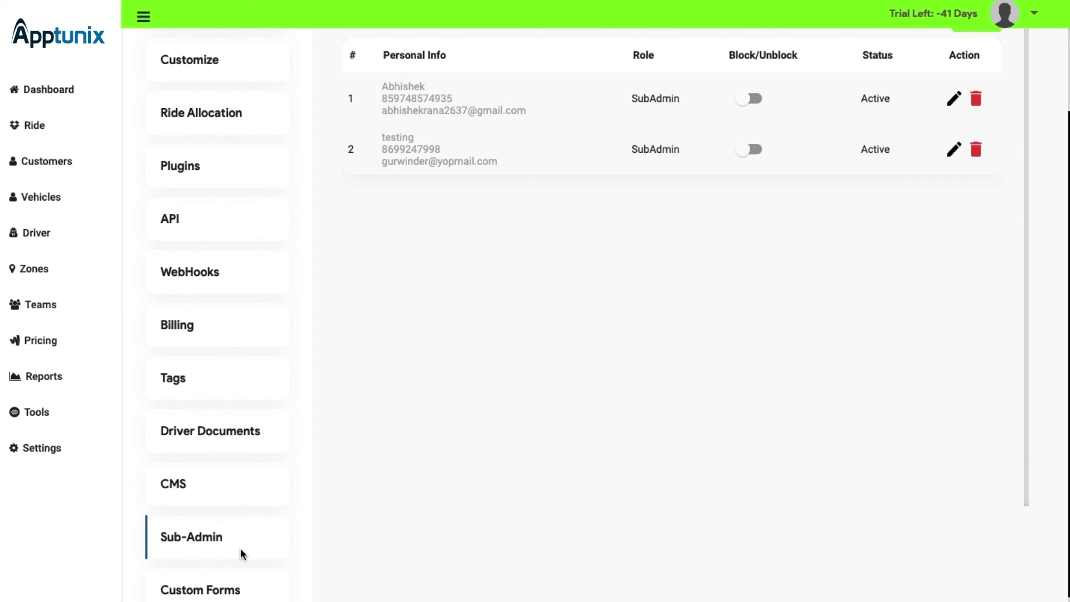
scroll(562, 298, "up", 2)
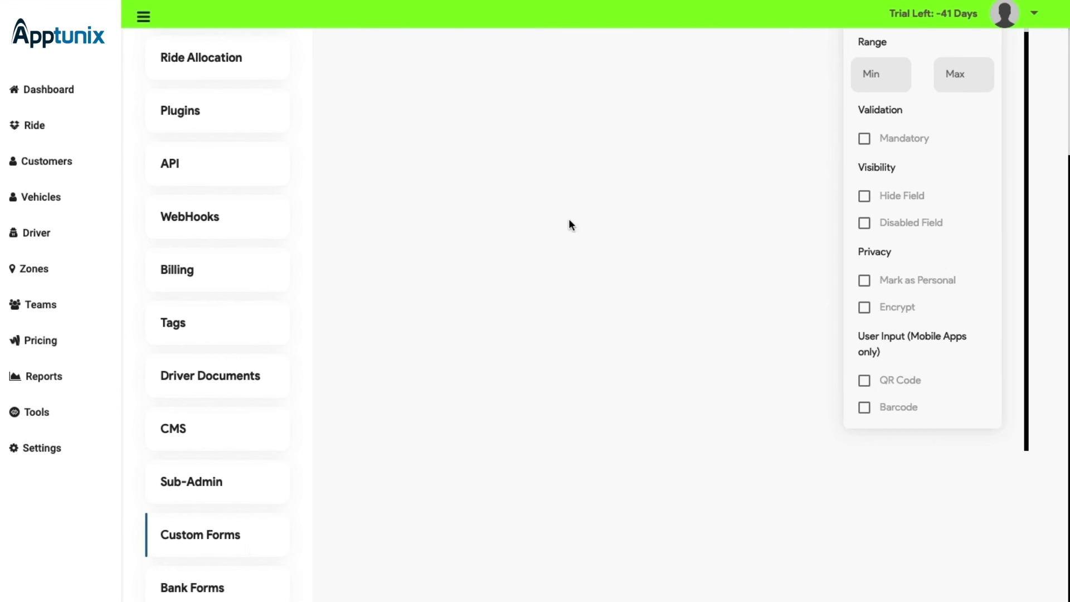
Step: Go to Bank Forms, showing required Account Holder Name, Account Number and IFSC fields
scroll(574, 215, "up", 5)
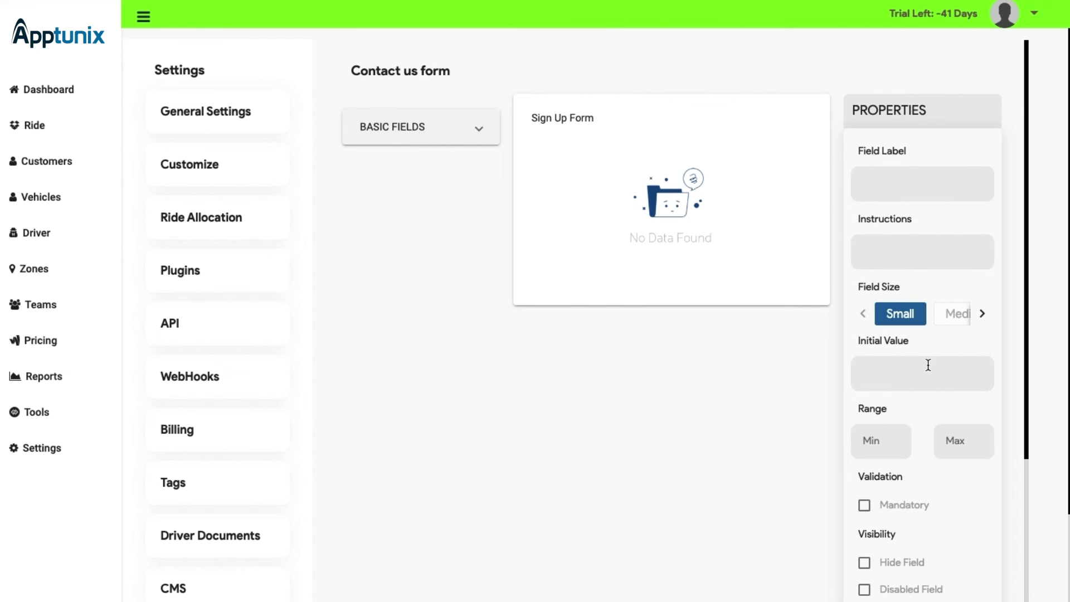
scroll(502, 502, "down", 3)
left_click(252, 590)
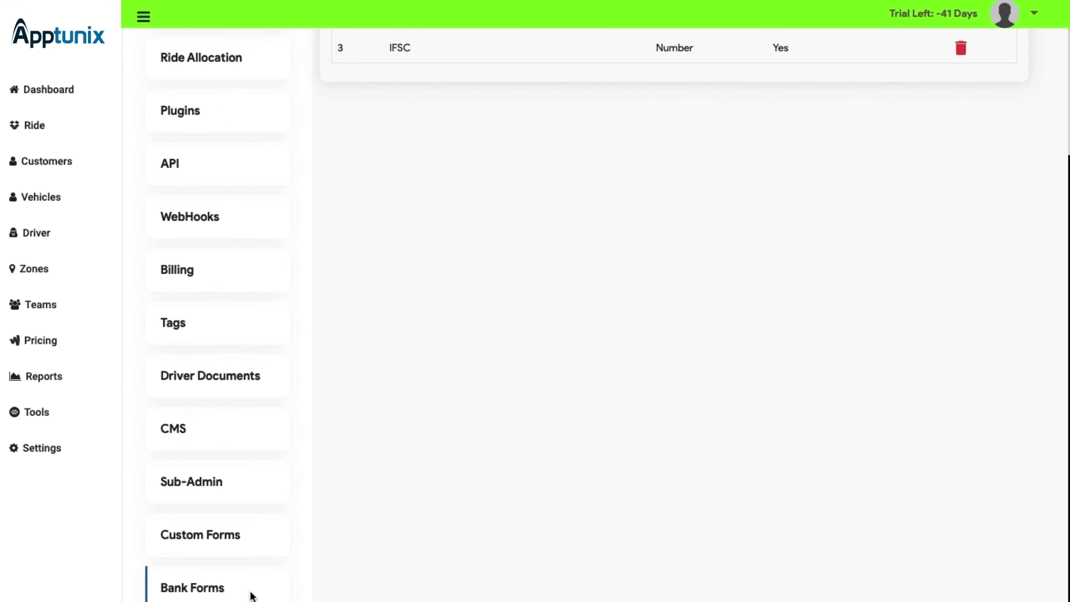
scroll(569, 360, "up", 3)
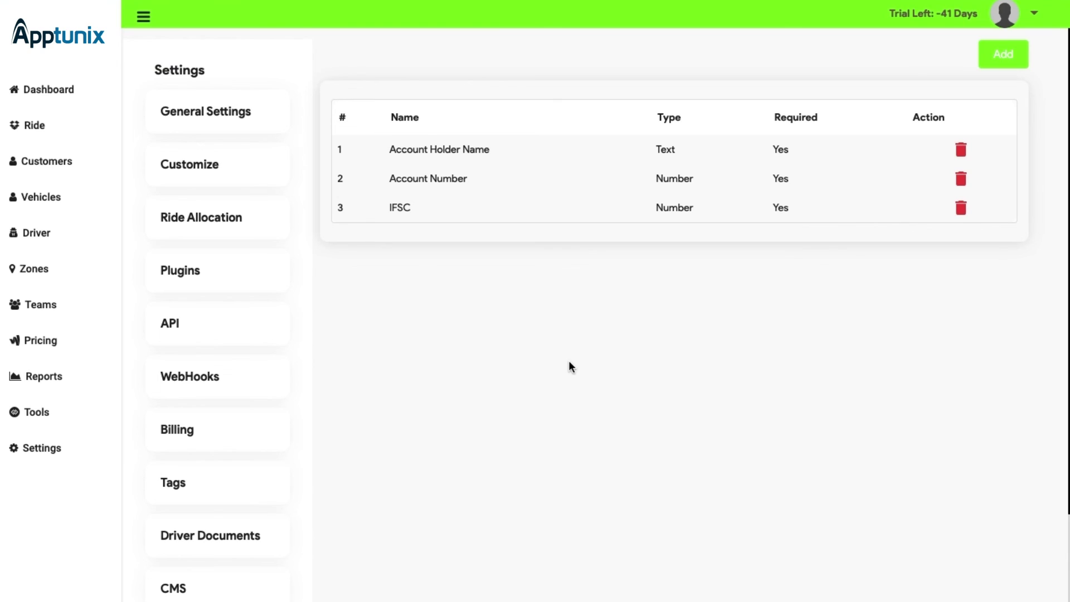